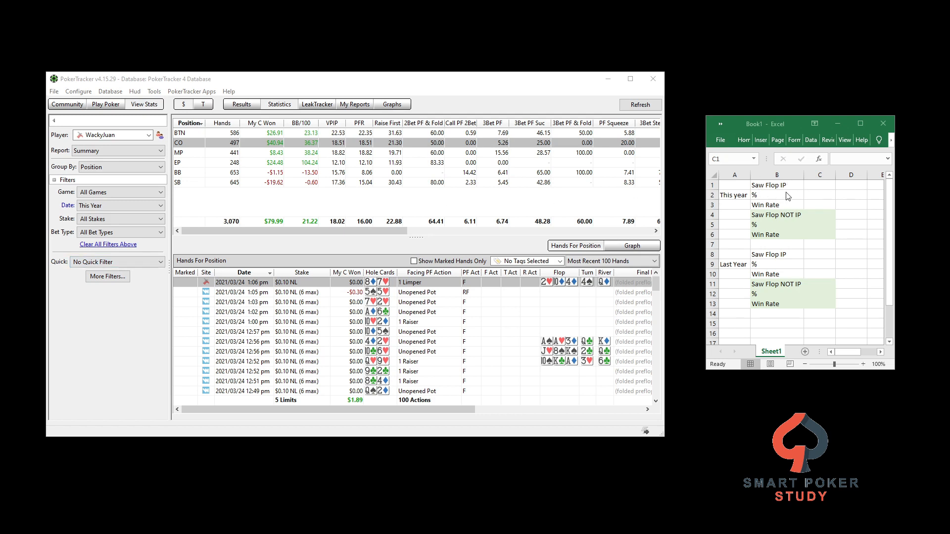
Step: Add a Saw Flop condition from the flop actions and opportunities to the cash hand filters
click(113, 280)
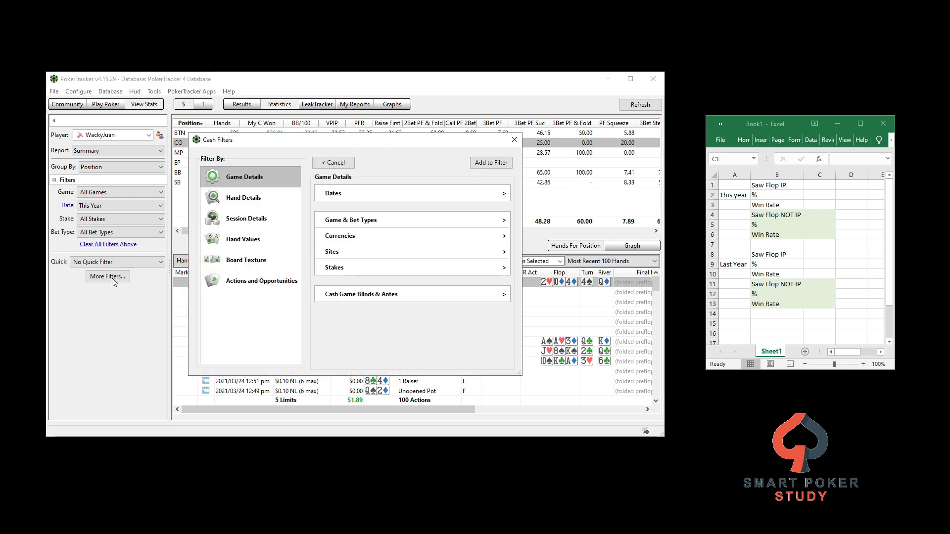
click(262, 281)
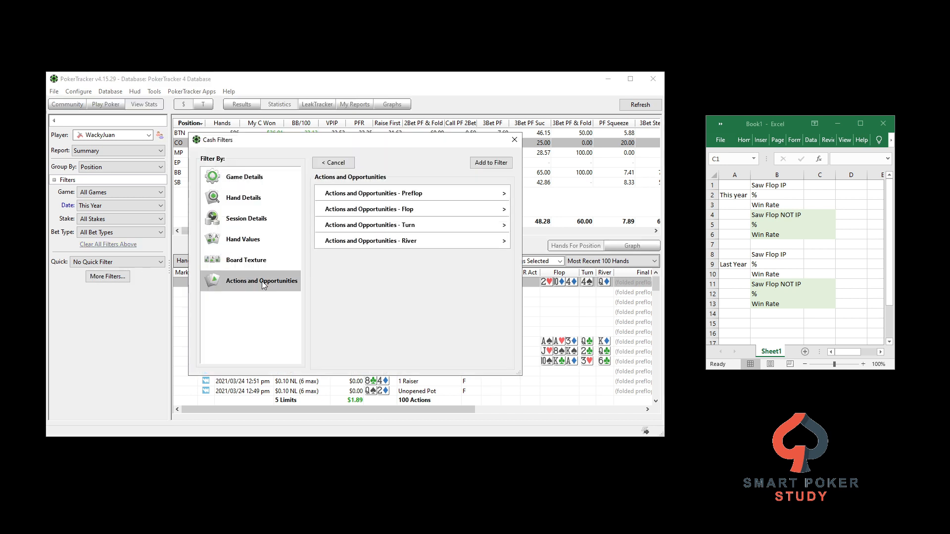
click(364, 208)
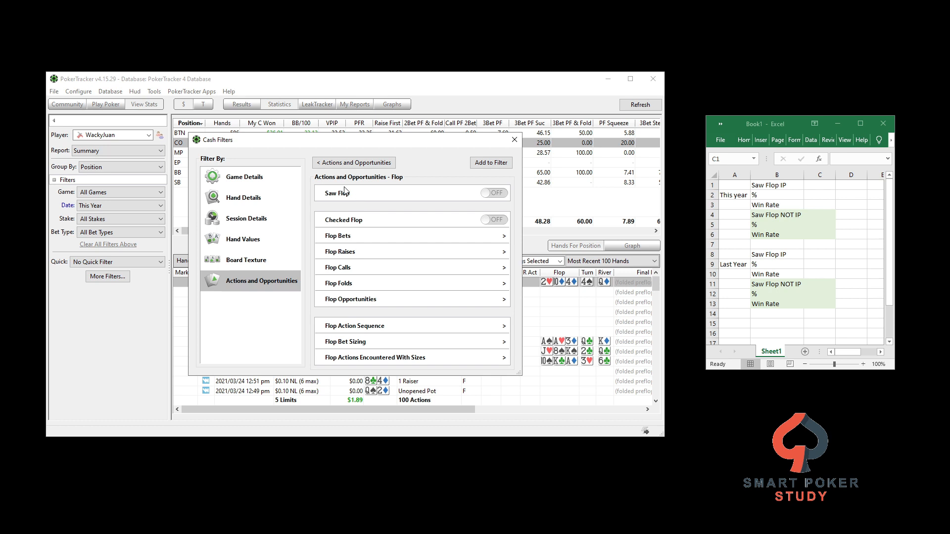
click(491, 193)
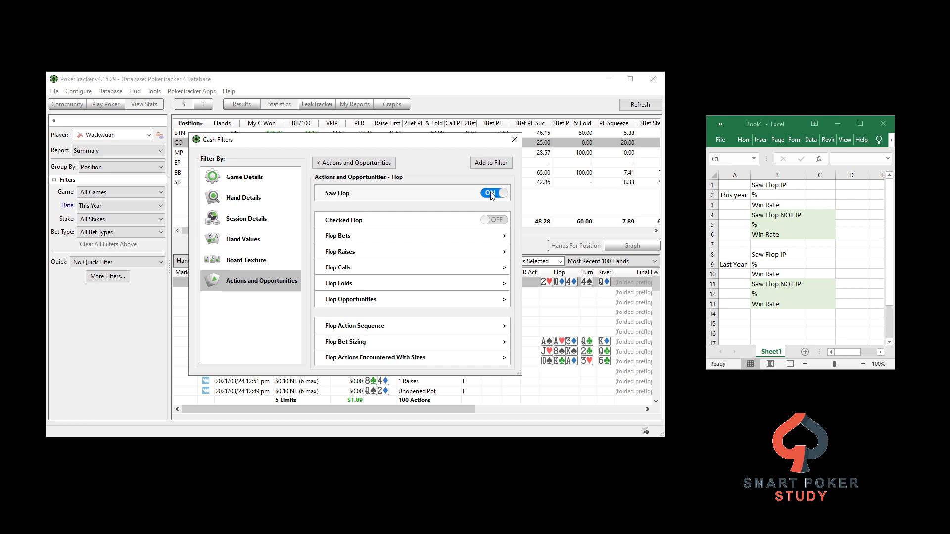
click(491, 163)
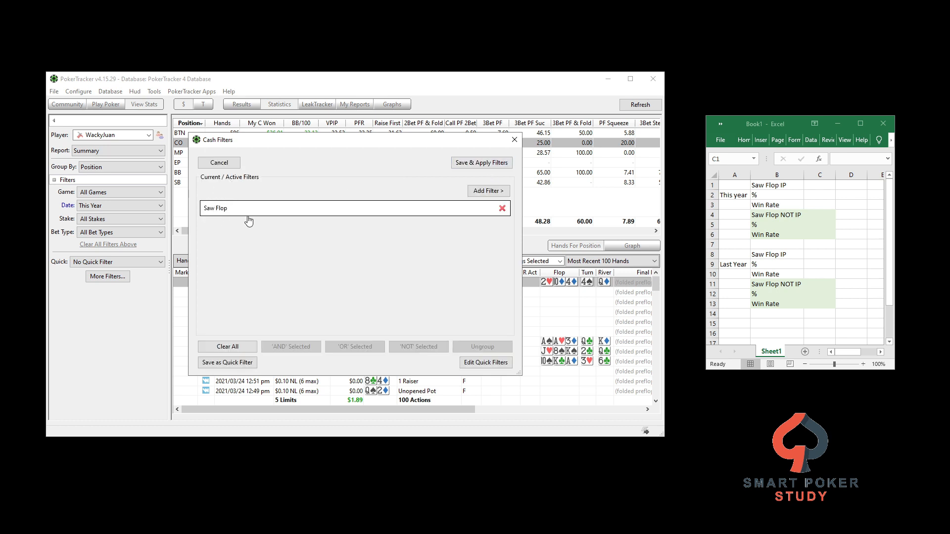
Step: Add a flop player-position condition for the active player being in position relative to all opponents, and apply the filters
click(485, 191)
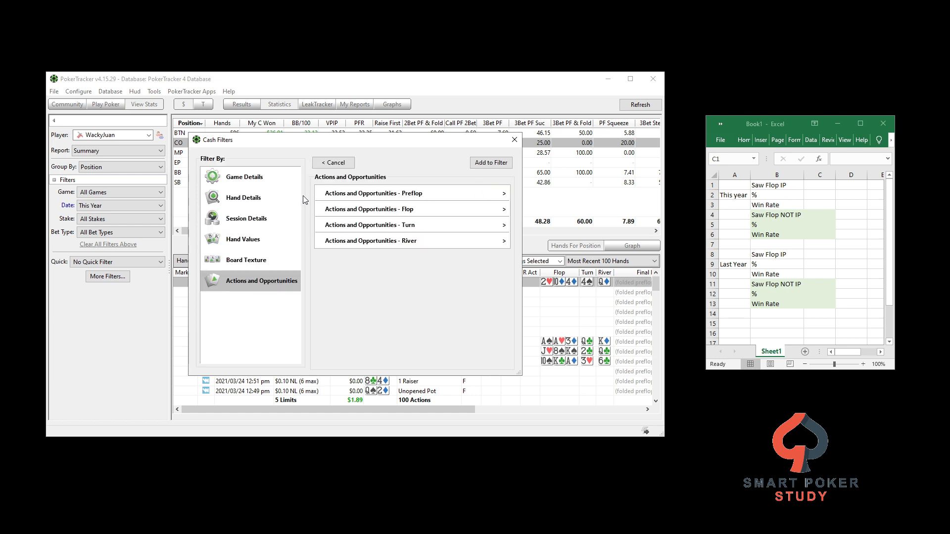
click(253, 199)
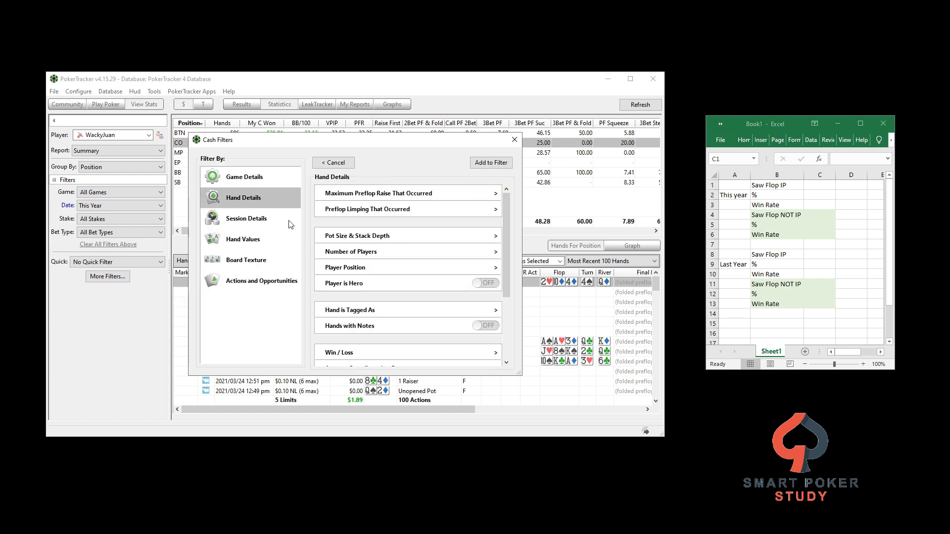
click(350, 269)
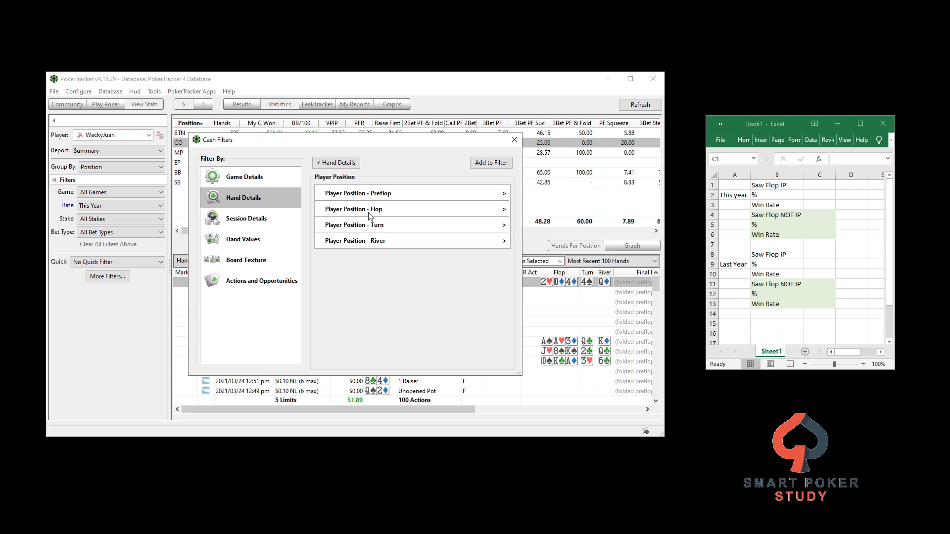
click(445, 209)
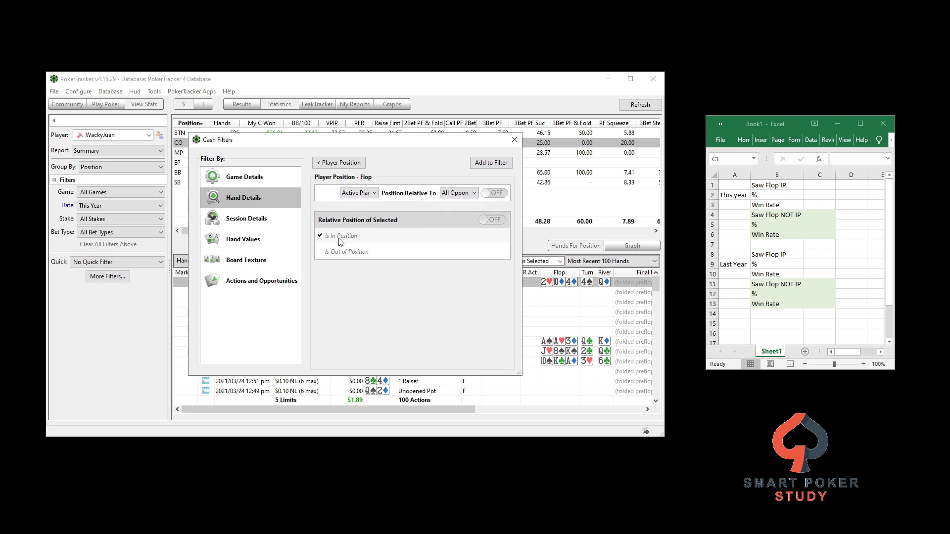
click(360, 236)
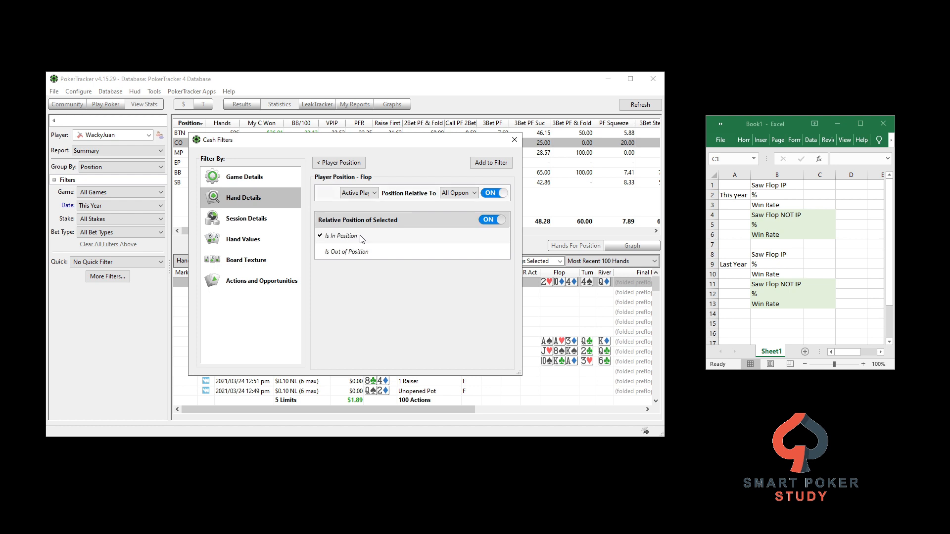
click(488, 165)
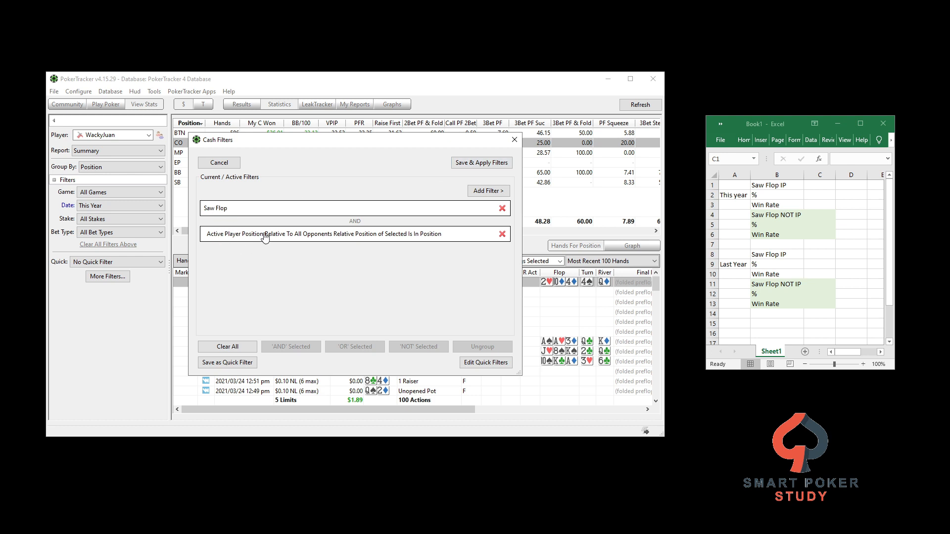
click(481, 163)
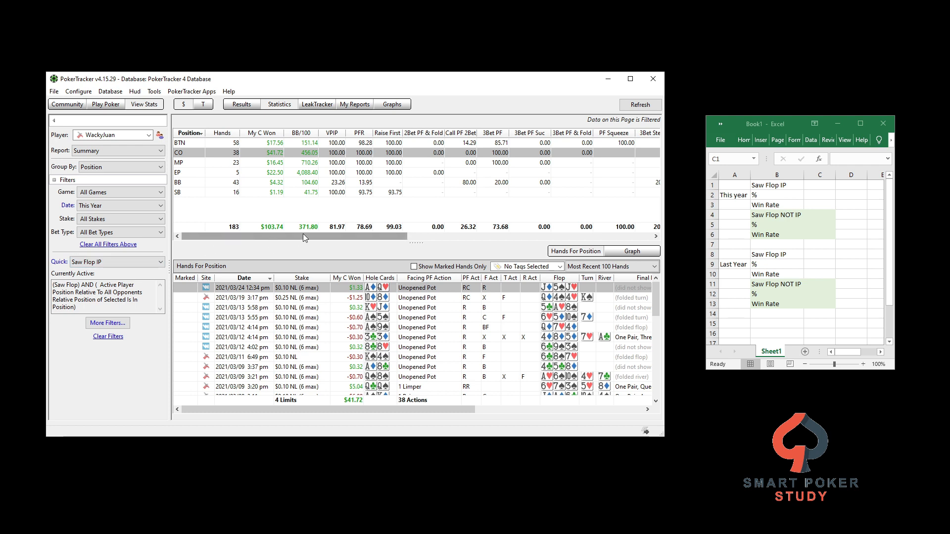
Step: In the Excel sheet, enter 183 for this year's Saw Flop IP in C1 and 372 for its win rate in C3
click(814, 184)
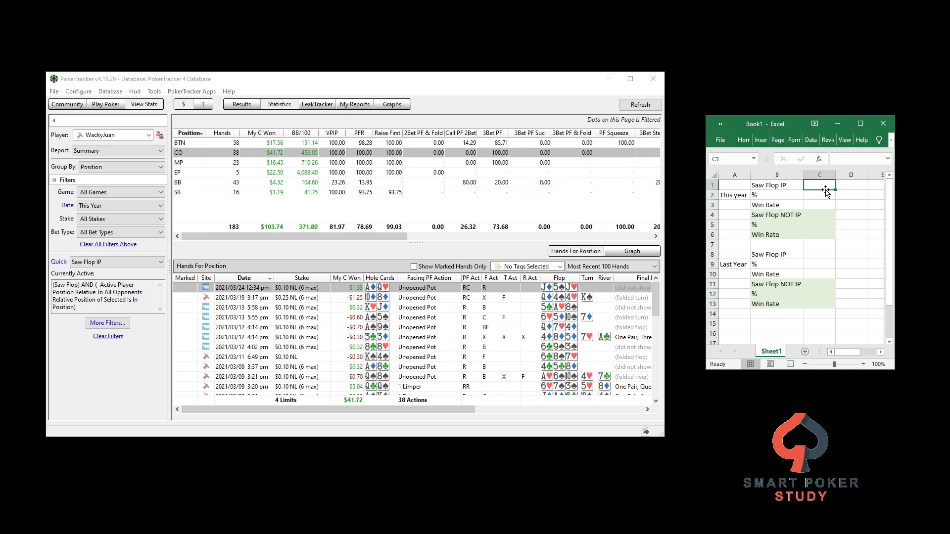
text(183)
key(Return)
key(Return)
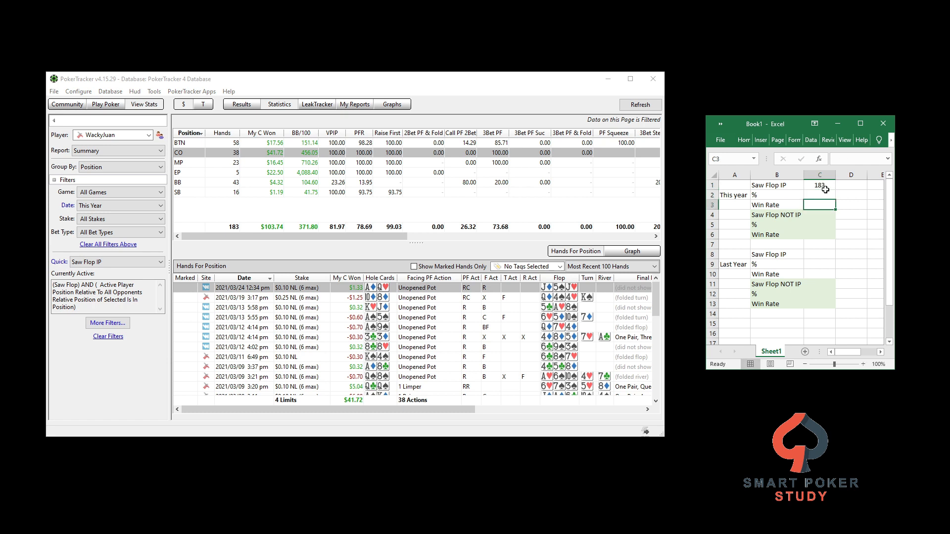
text(372)
key(Return)
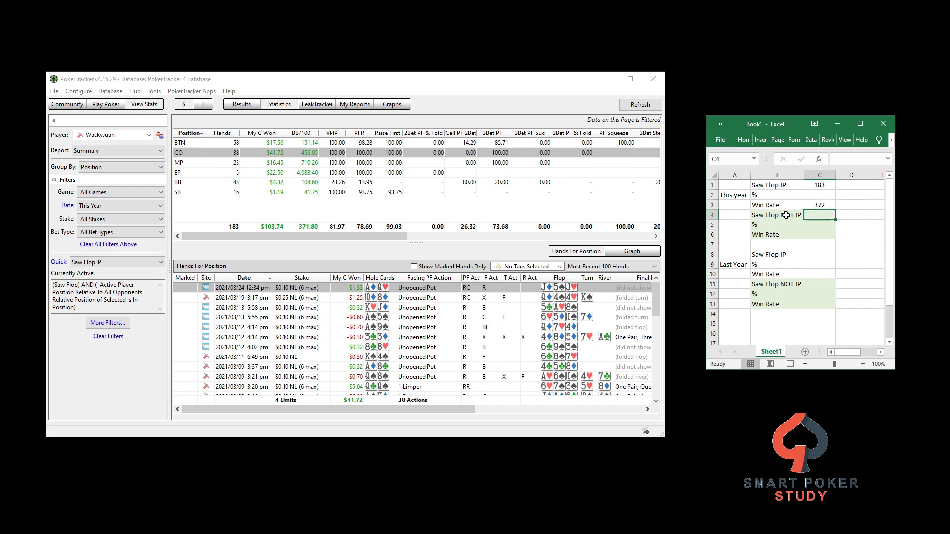
Step: Back in PokerTracker, negate the in-position condition with NOT while keeping Saw Flop, and apply the filters
click(115, 323)
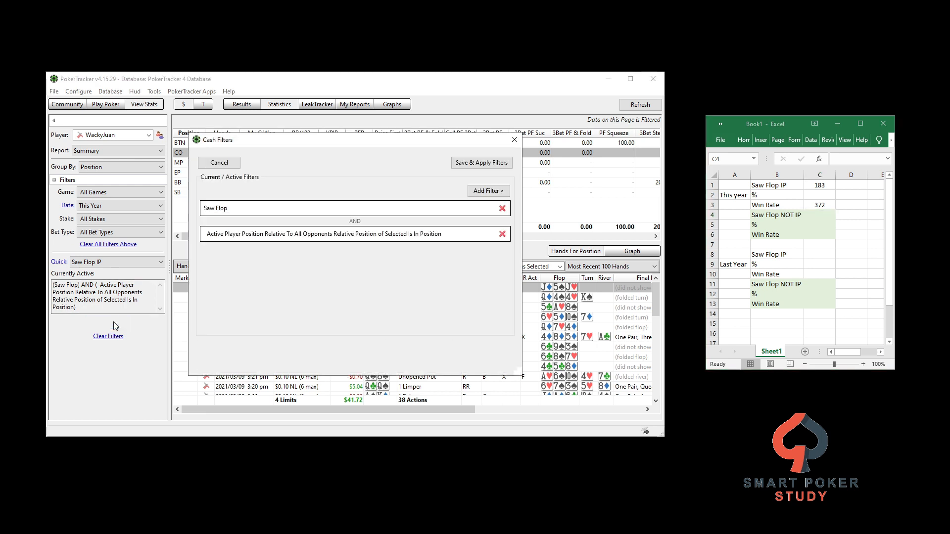
click(238, 241)
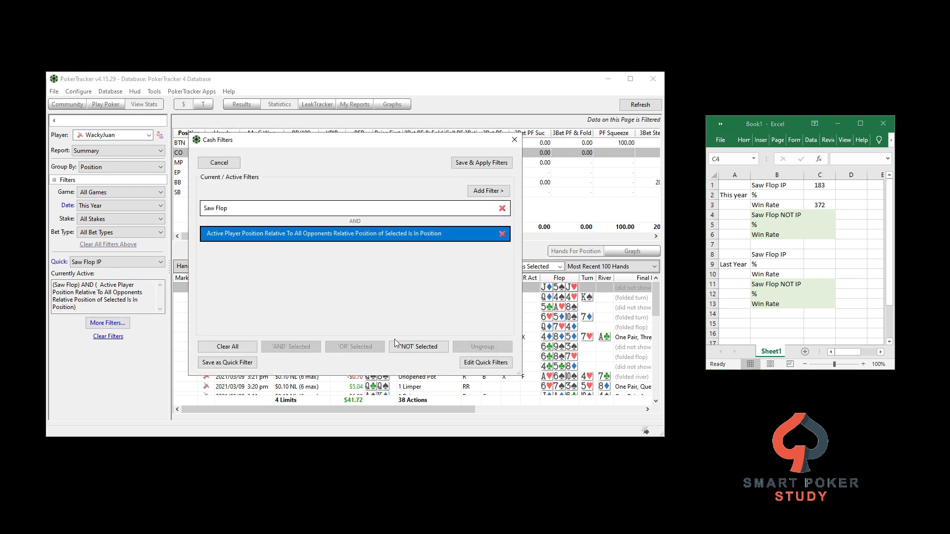
click(408, 348)
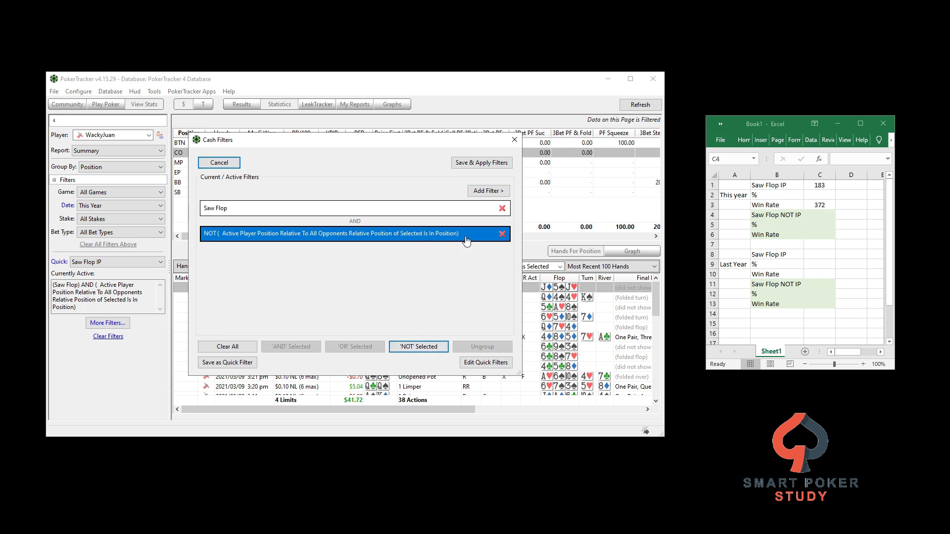
click(482, 164)
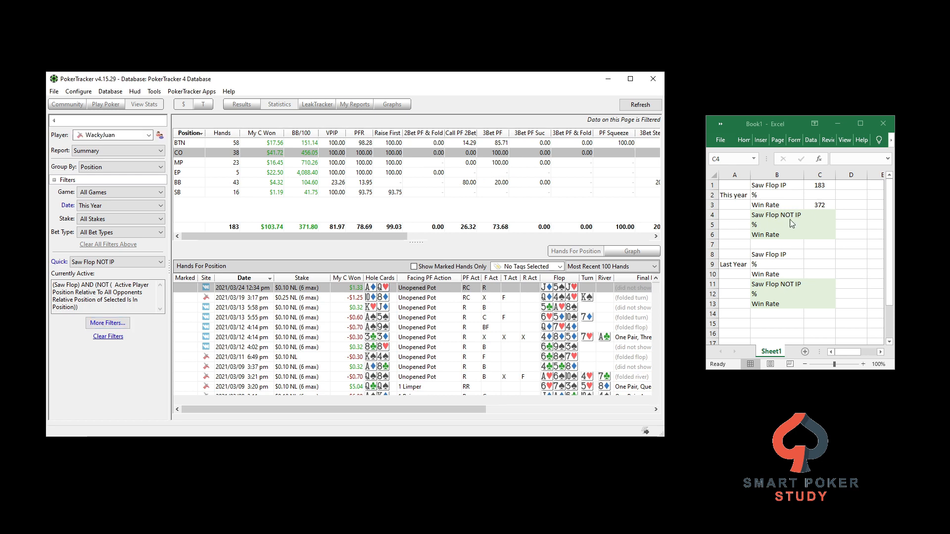
Step: In the Excel sheet, enter 310 for this year's Saw Flop NOT IP in C4 and 70 for its win rate in C6
click(822, 215)
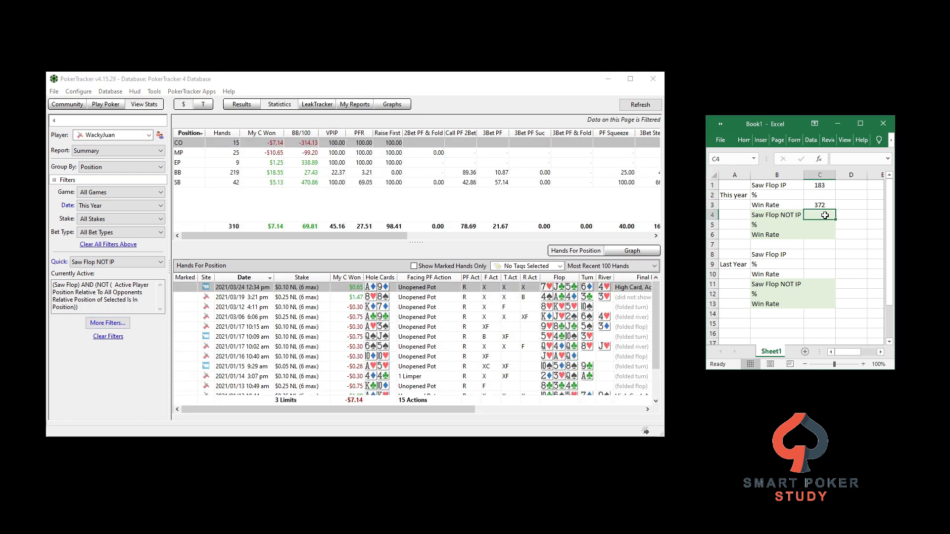
text(310)
key(Return)
key(Return)
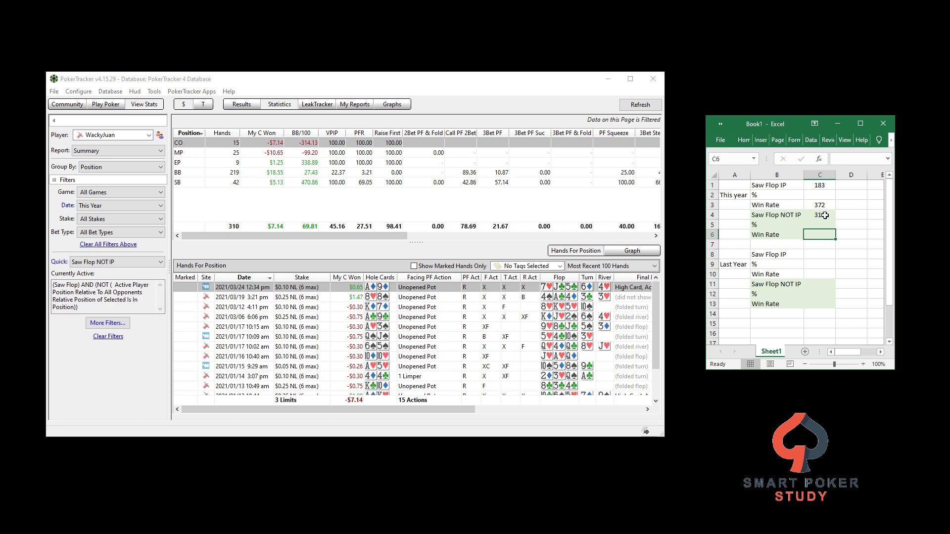
text(70)
key(Tab)
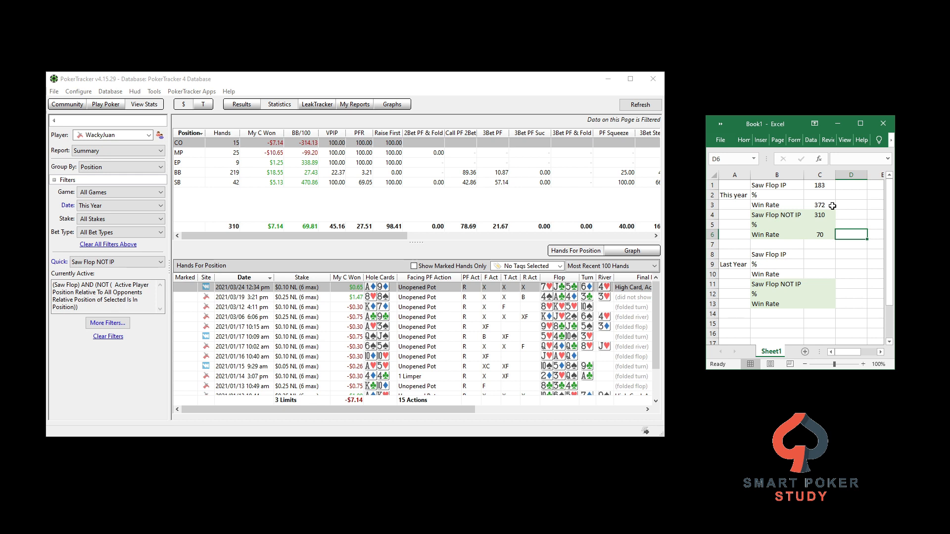
click(821, 186)
click(825, 206)
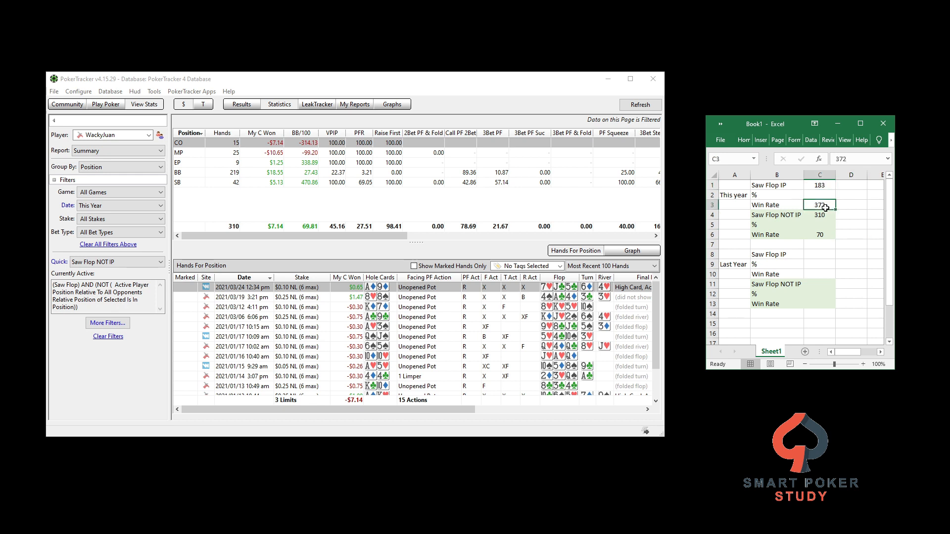
click(819, 235)
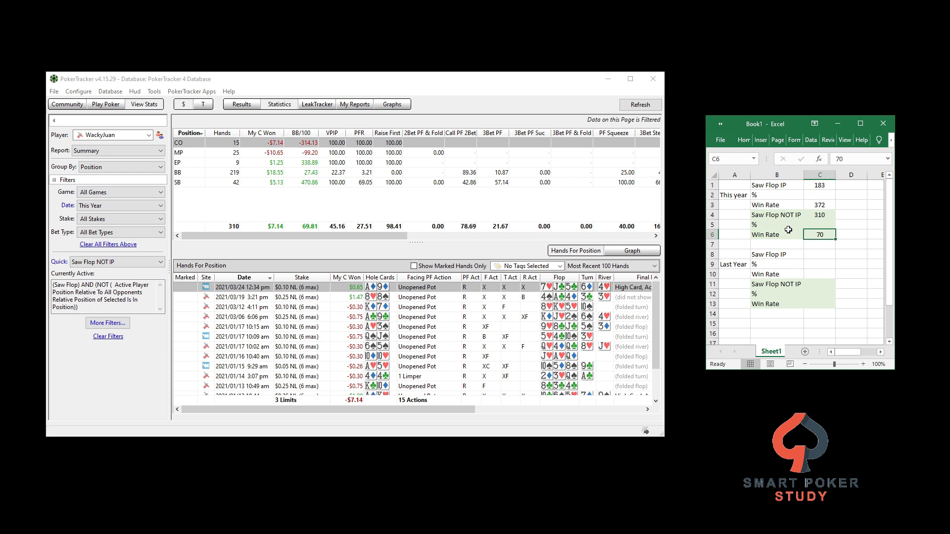
click(764, 196)
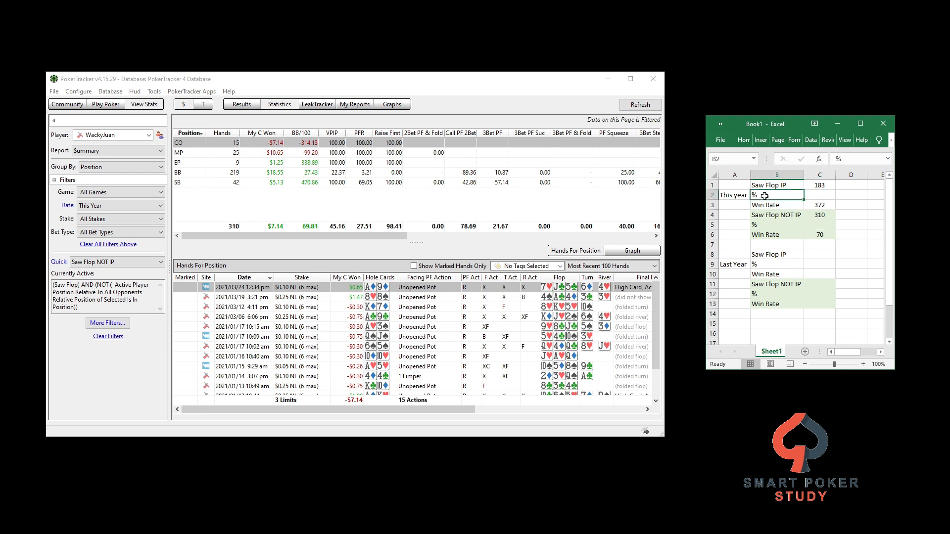
click(788, 185)
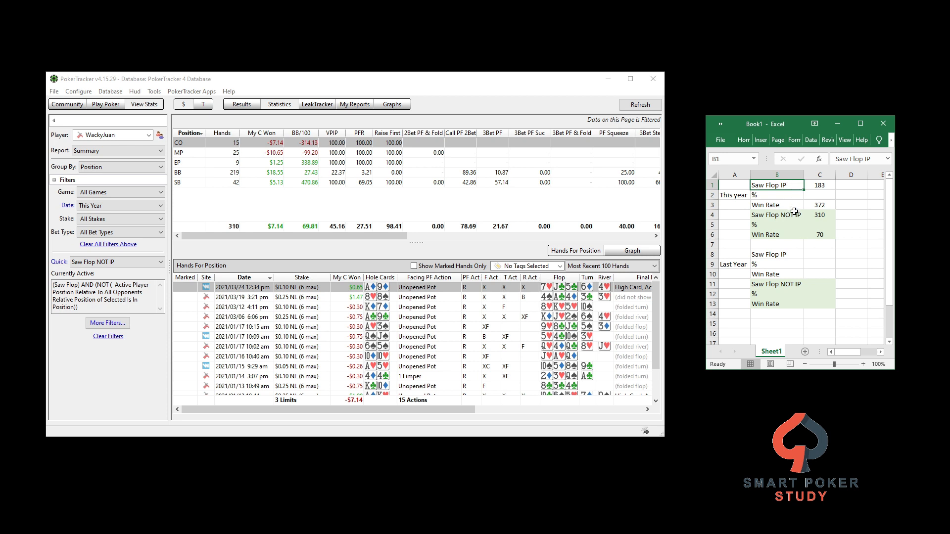
Step: Check the sum of the hand counts in C1 and C4, and enter =183/493 as the in-position percentage in C2
click(822, 184)
ctrl+click(827, 215)
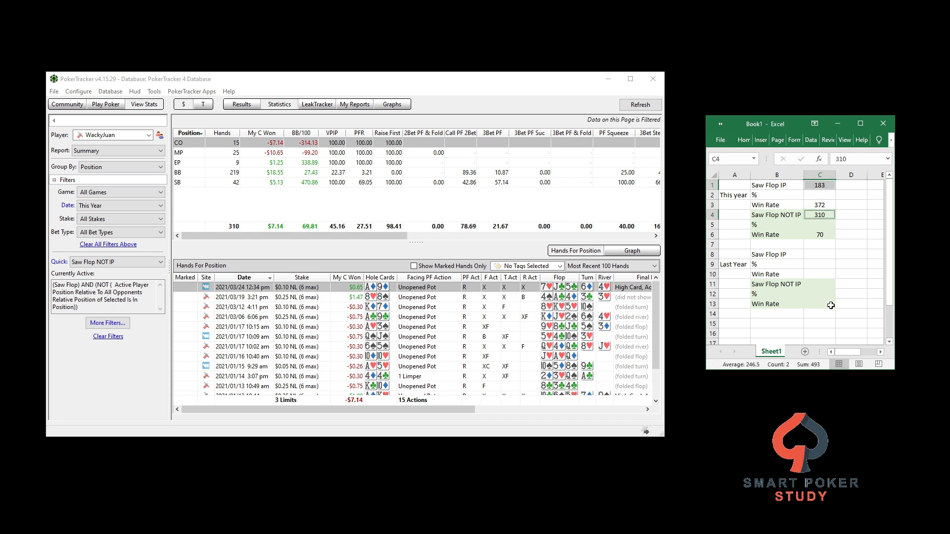
click(824, 196)
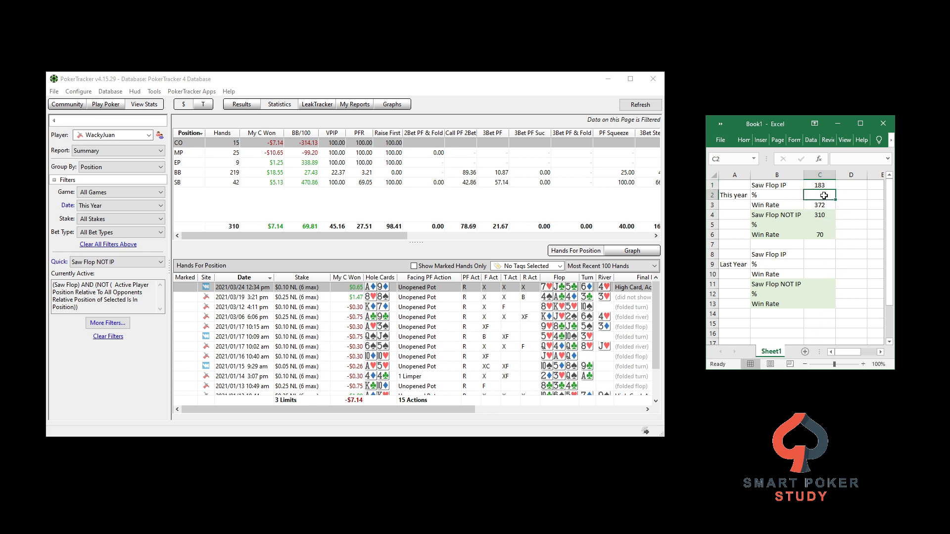
text(=18)
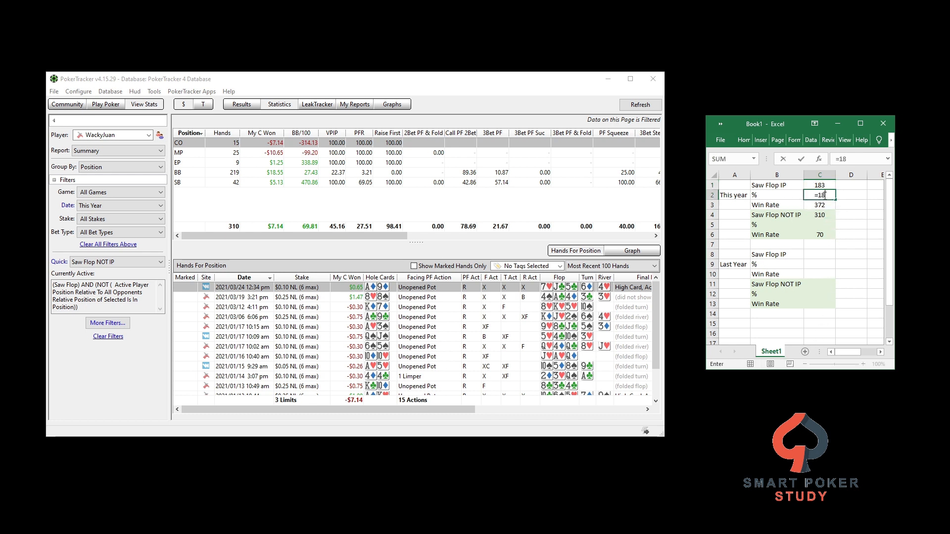
text(3/372)
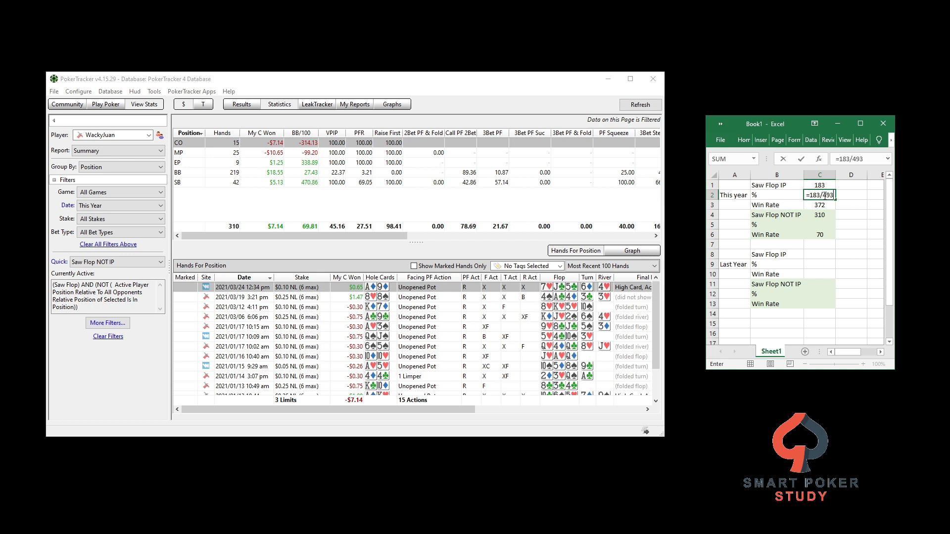
key(Return)
click(824, 196)
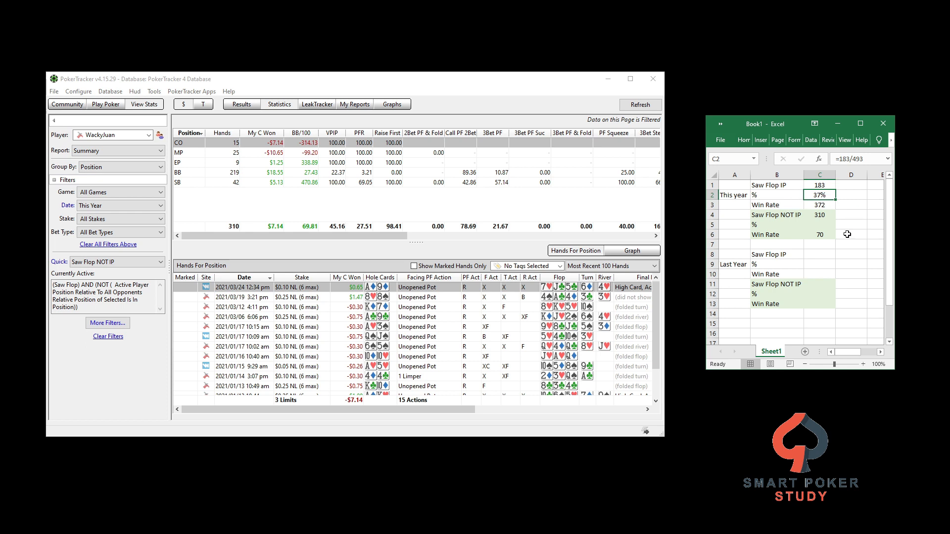
Step: Enter the formula =1-C2 in C5 as this year's Saw Flop NOT IP percentage
click(830, 224)
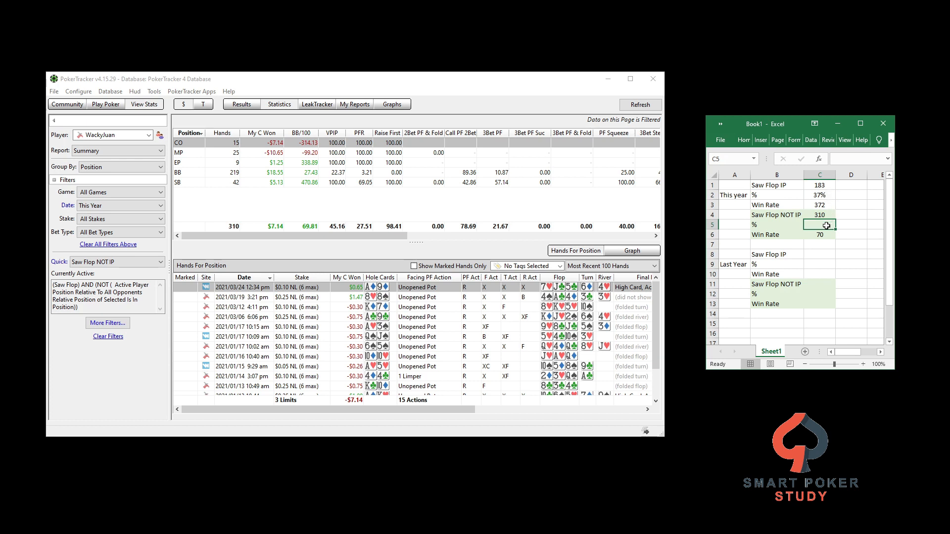
text(=1-)
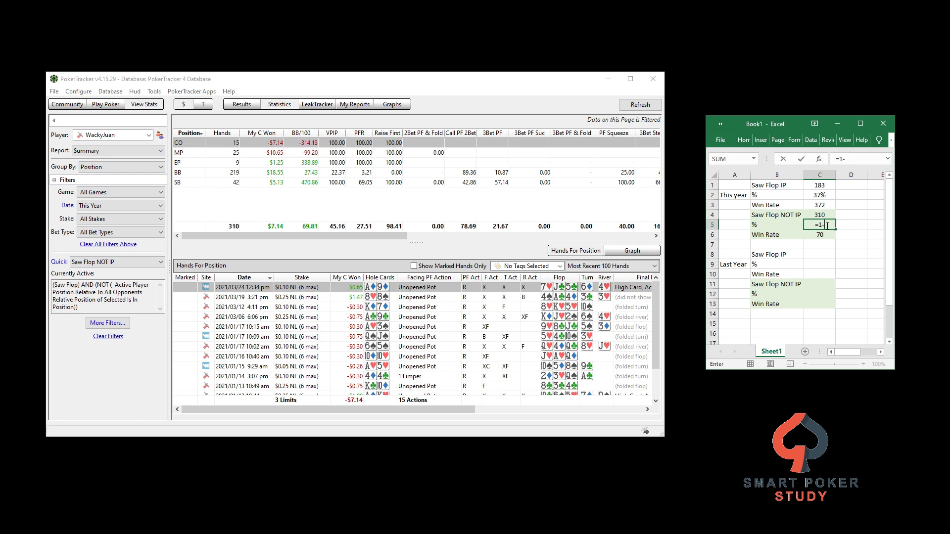
key(Up)
key(Up)
key(Up)
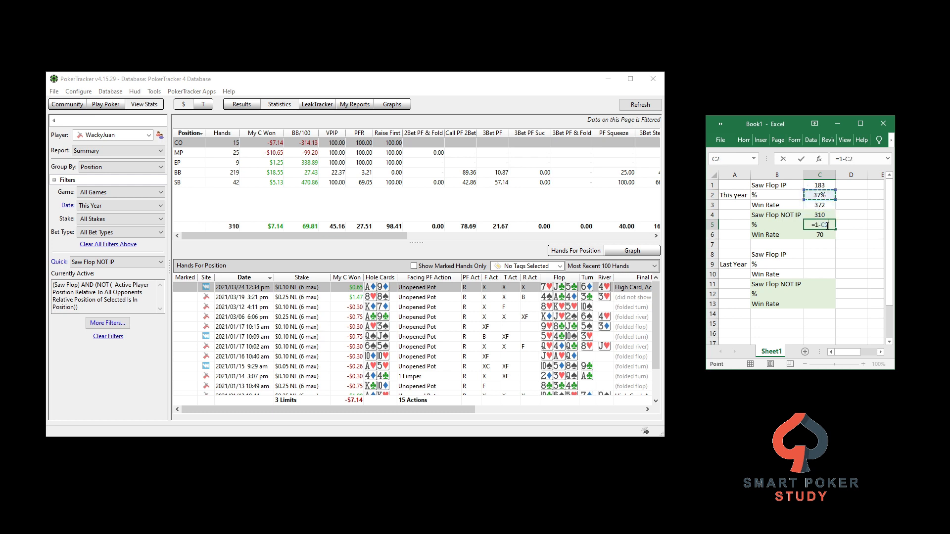
key(Return)
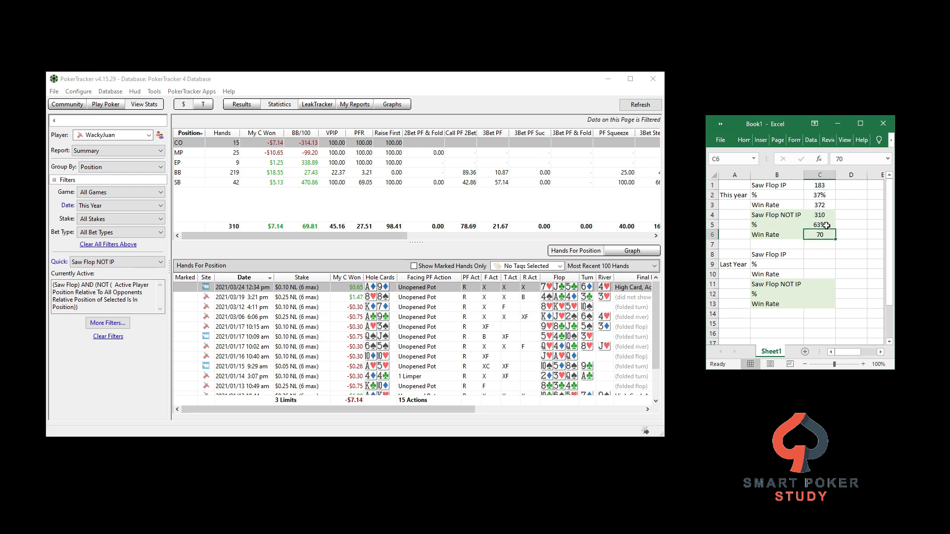
Step: Enter the comparison percentages 45% in D2 for in position and 55% in D5 for not in position
click(858, 195)
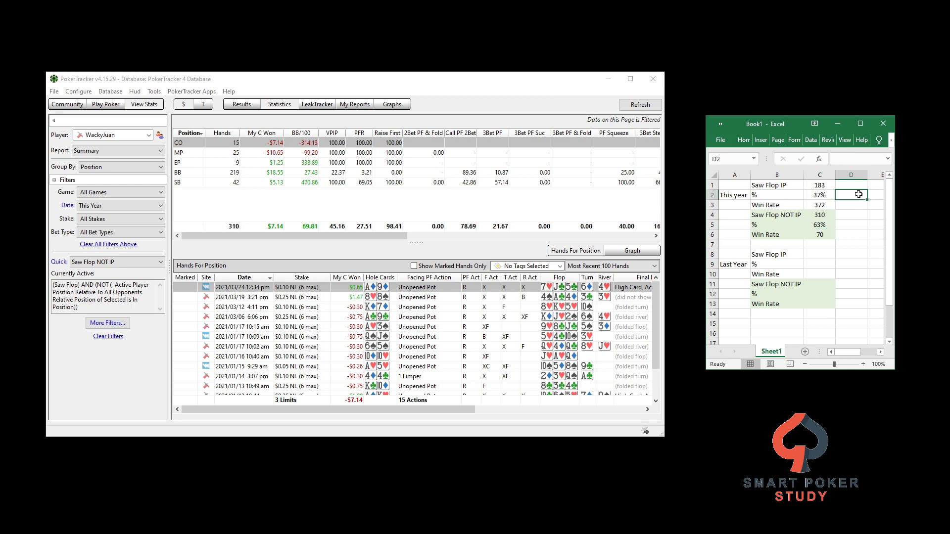
text(45%)
key(Return)
key(Down)
key(Down)
text(55%)
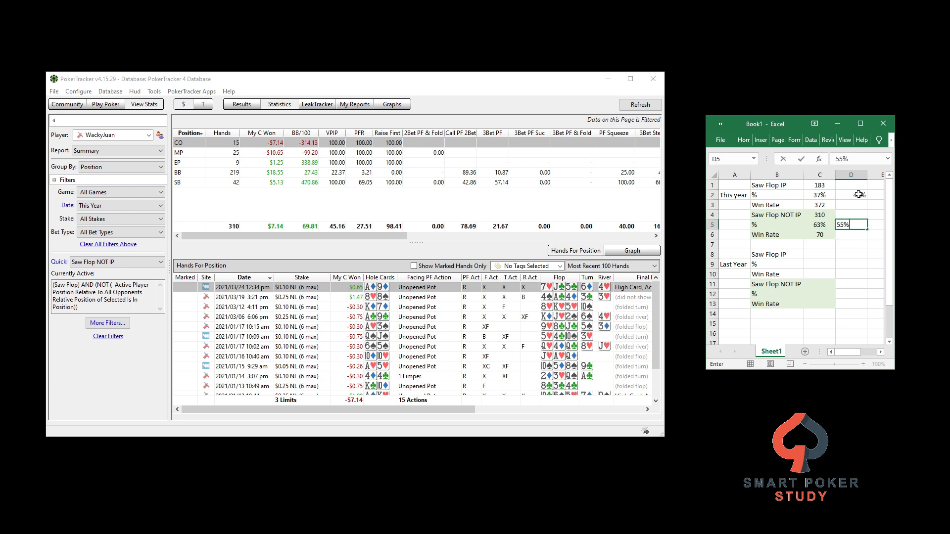
key(Return)
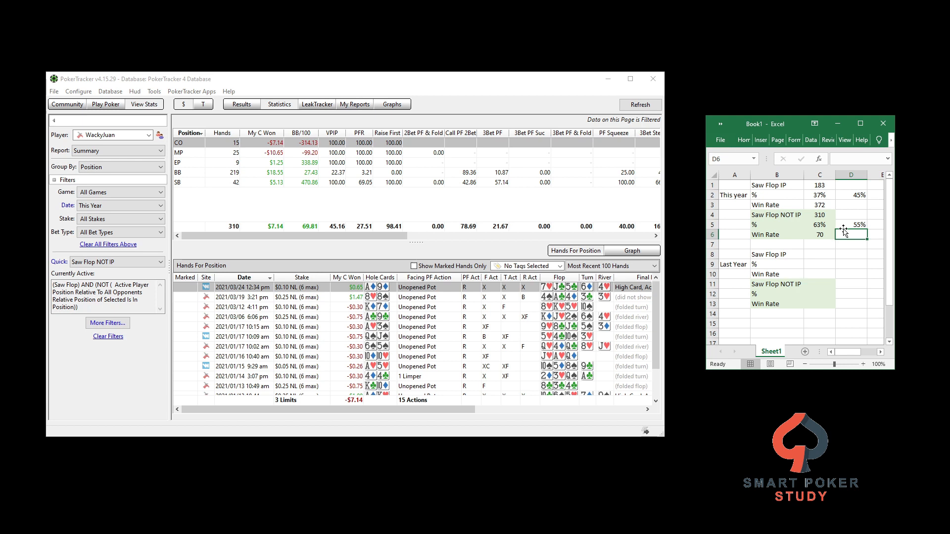
Step: Compare this year's in-position win rate in C3 with the NOT IP win rate in C6
click(815, 205)
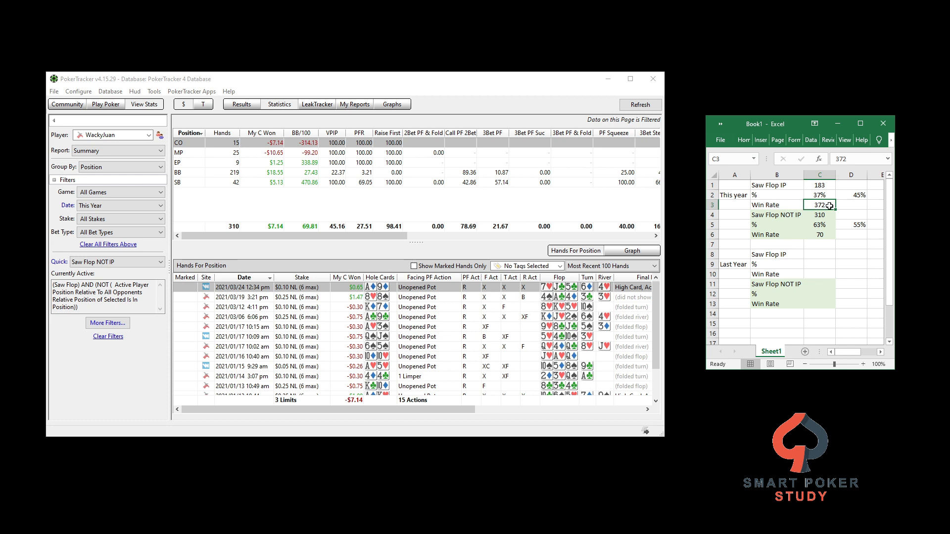
click(826, 233)
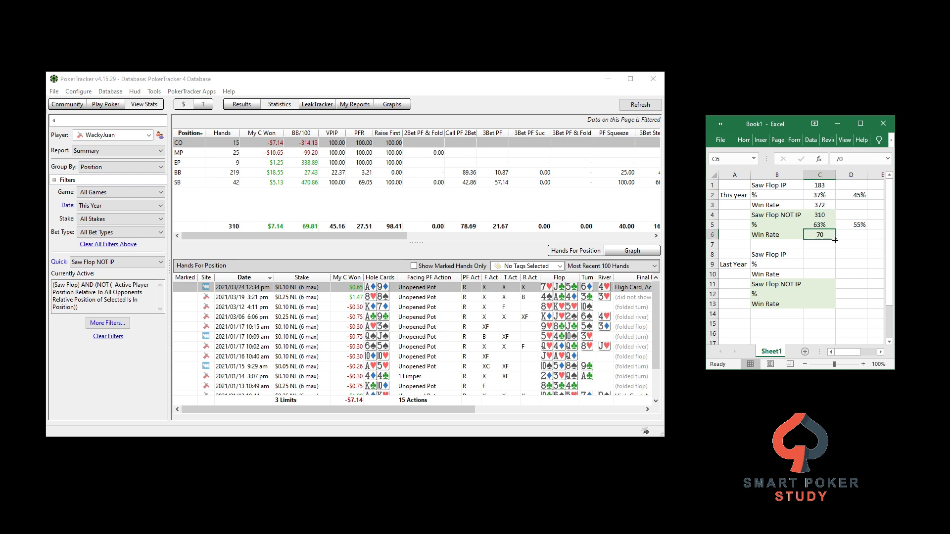
click(822, 205)
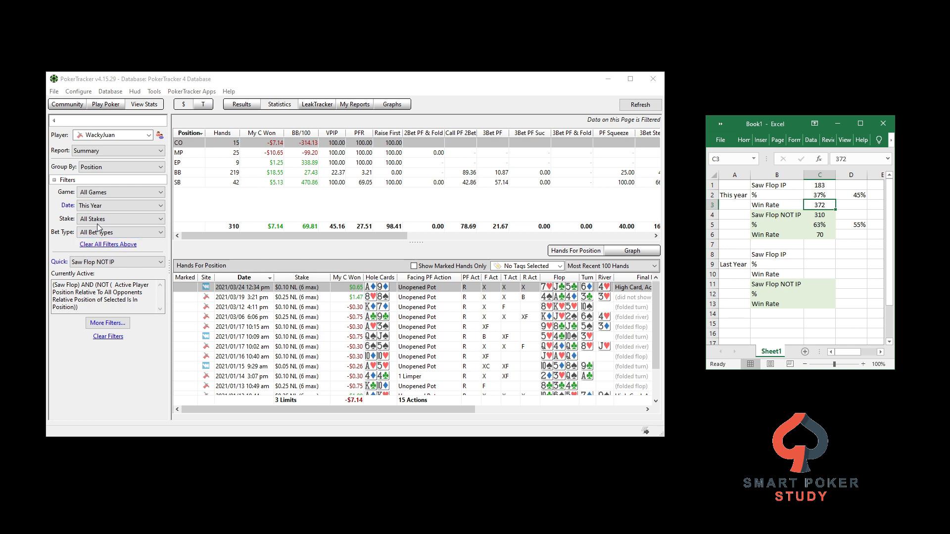
Step: Back in PokerTracker, filter the hands between 1/1/2020 and 12/31/2020 and apply the Saw Flop IP quick filter
click(106, 205)
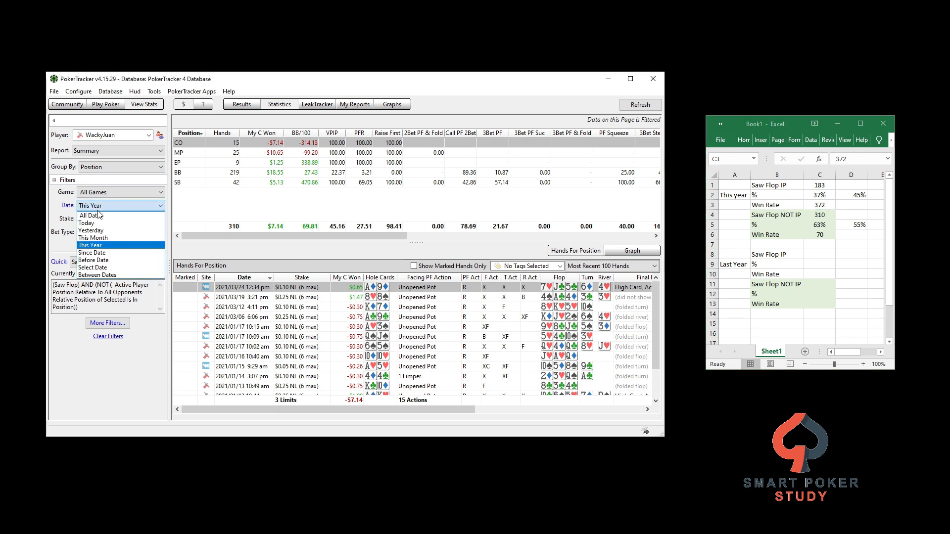
click(94, 275)
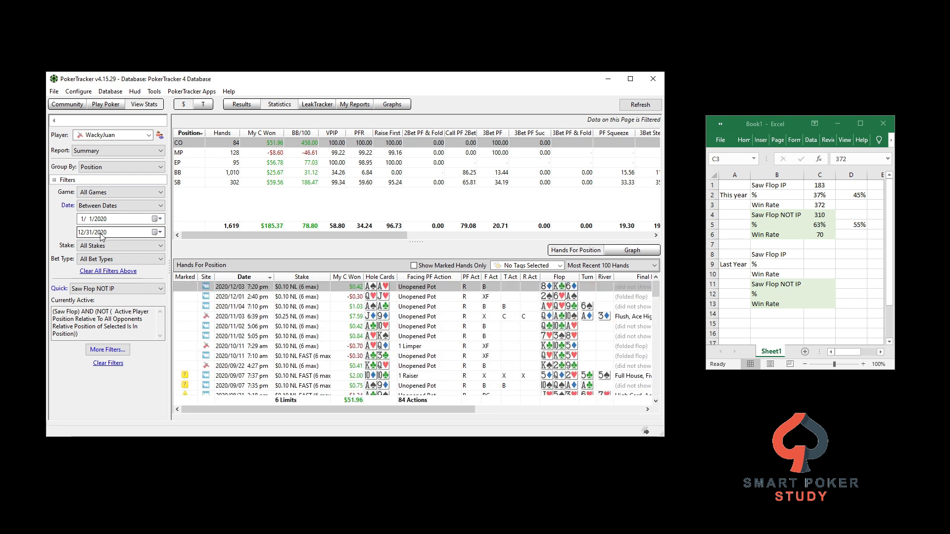
click(106, 288)
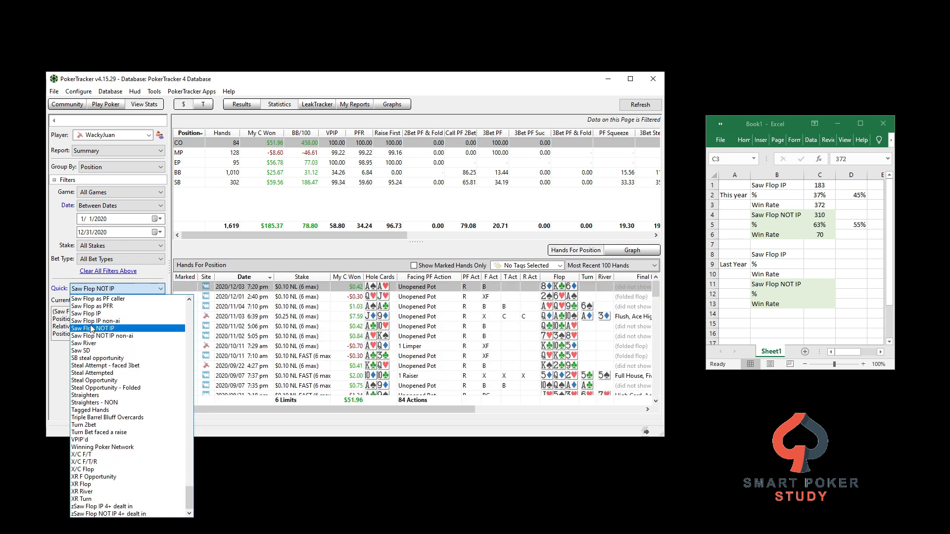
click(93, 313)
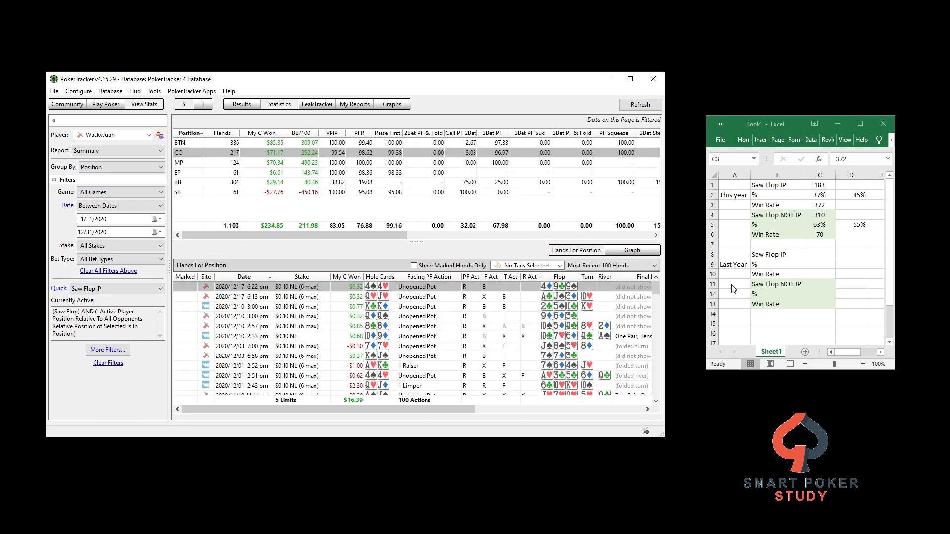
Step: In the Excel sheet, enter 1103 for last year's Saw Flop IP in C8 and 212 for its win rate in C10
click(819, 255)
click(818, 254)
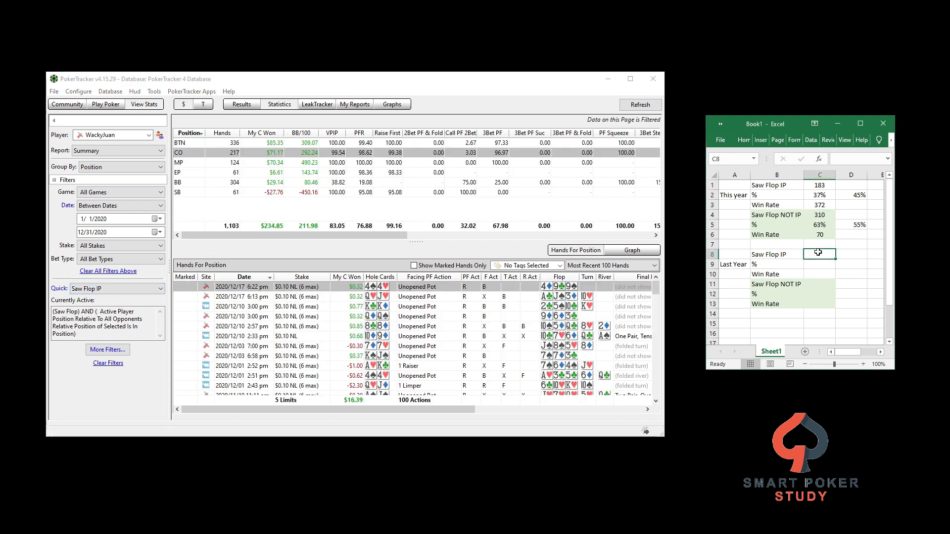
text(1103)
key(Return)
key(Return)
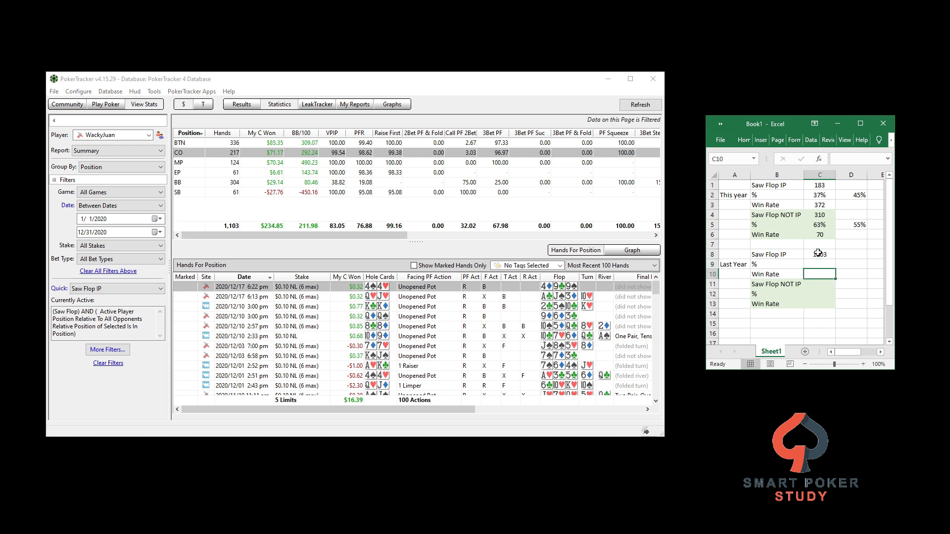
text(212)
key(Return)
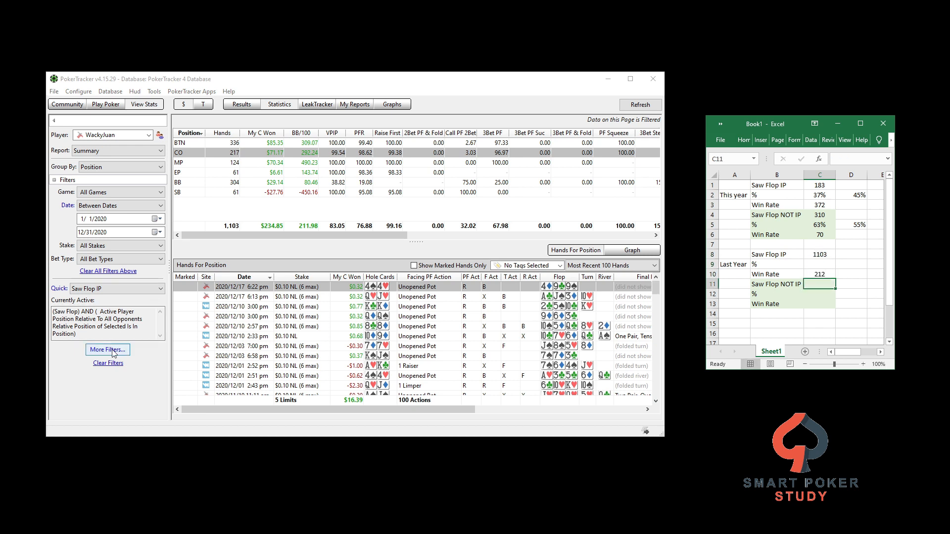
Step: Back in PokerTracker, negate the in-position condition with NOT for the 2020 hands, keep Saw Flop, and apply the filters
click(114, 289)
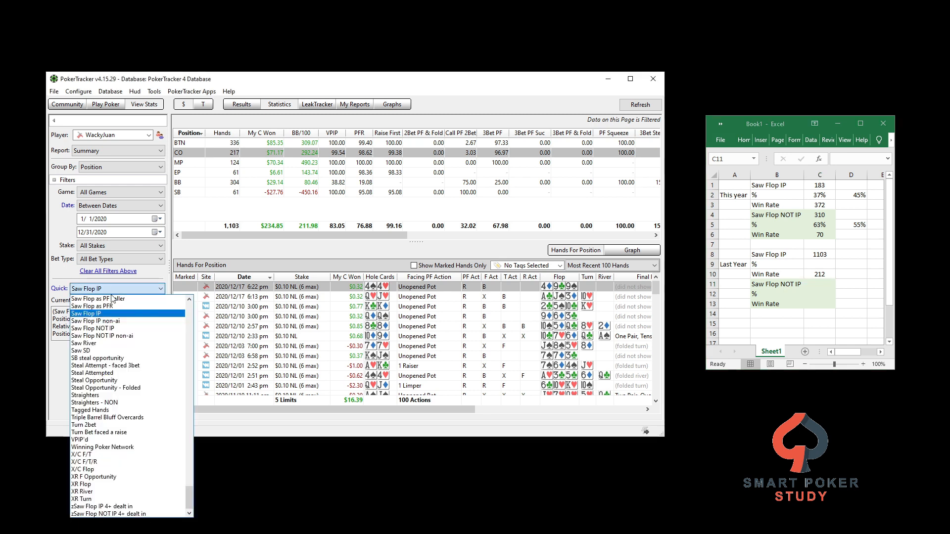
click(62, 370)
click(108, 350)
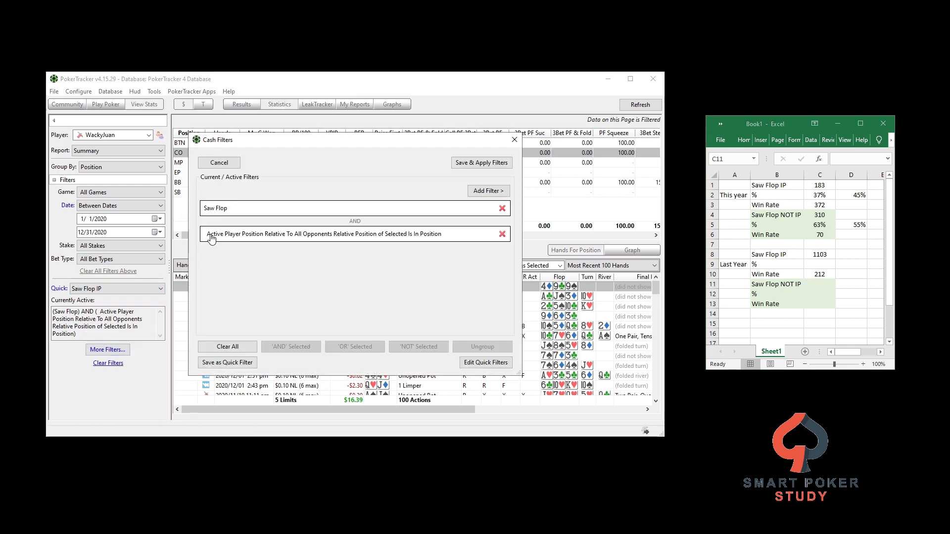
click(212, 238)
click(413, 348)
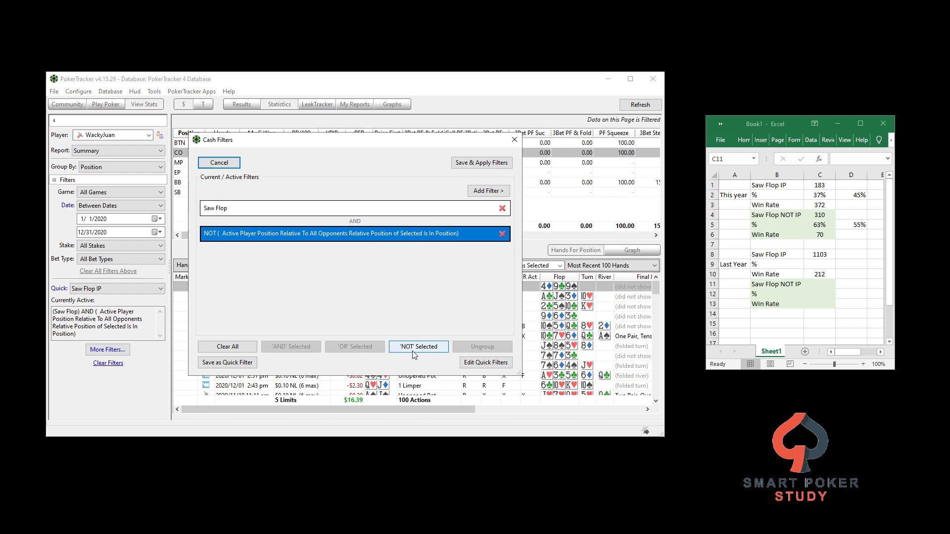
click(470, 164)
Step: In the Excel sheet, enter 1619 for last year's Saw Flop NOT IP in C11 and 79 for its win rate in C13
click(824, 285)
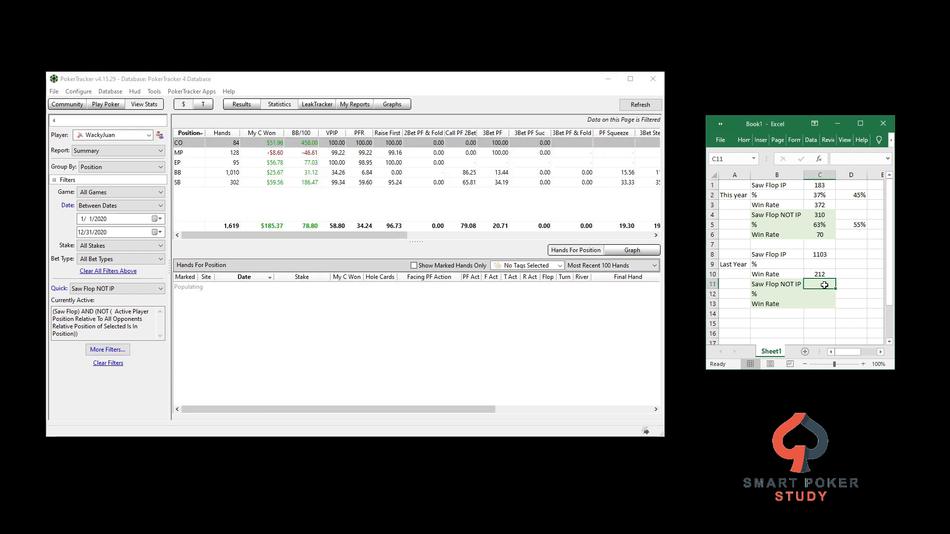
text(1619)
key(Return)
key(Return)
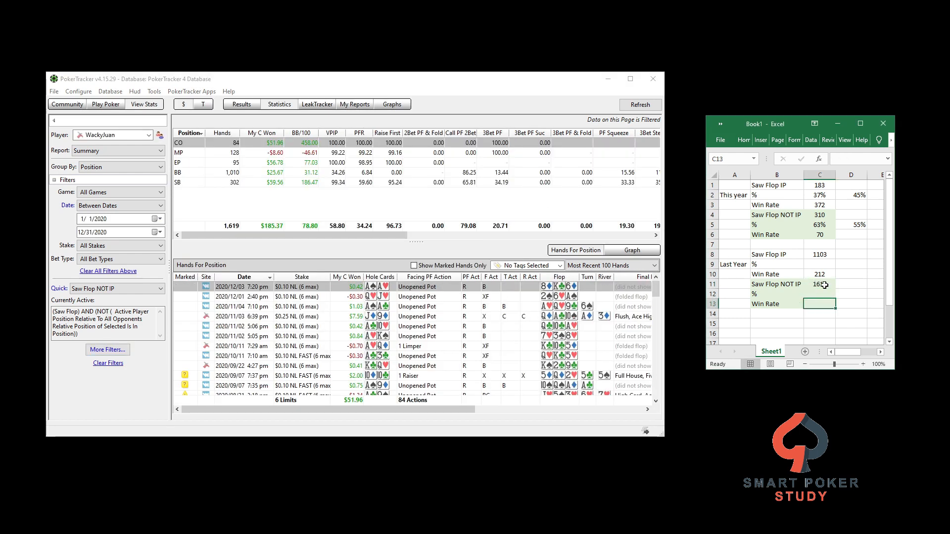
text(79)
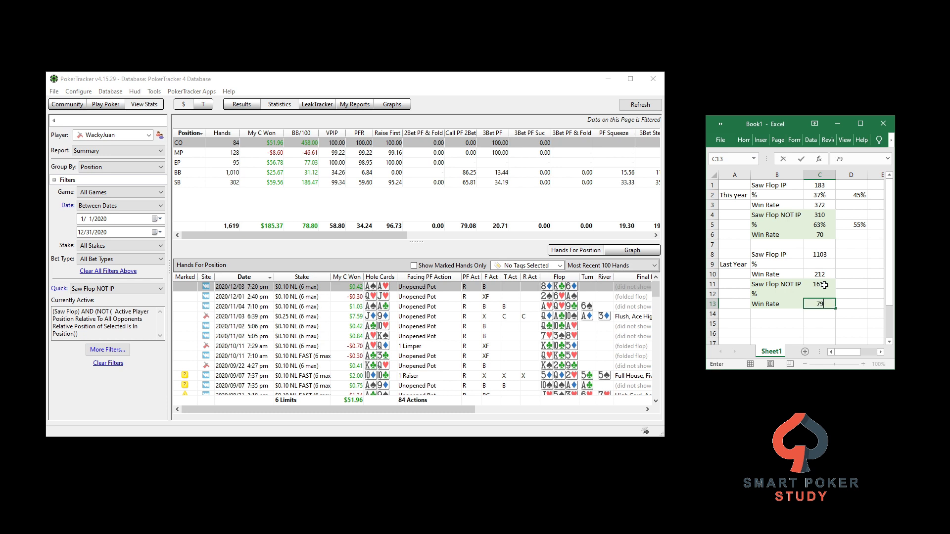
key(Up)
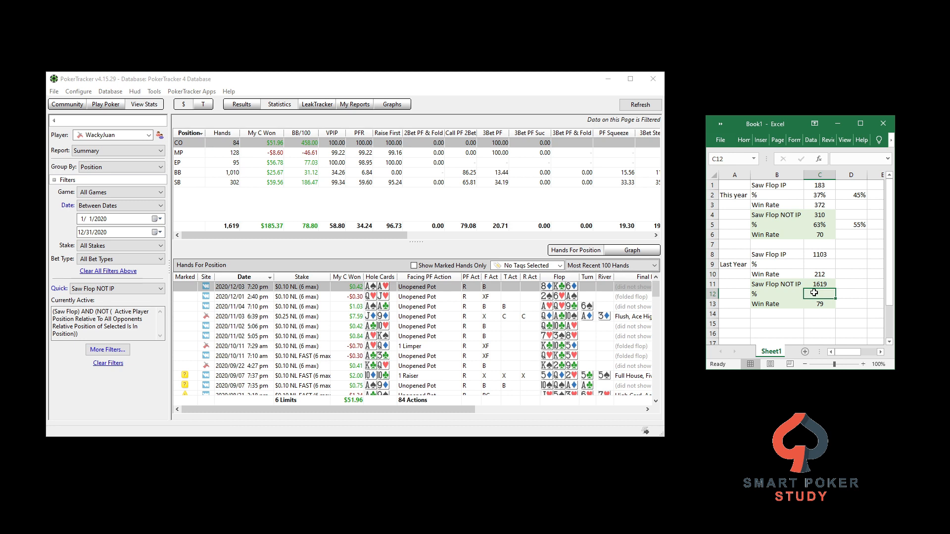
Step: Review last year's entries and enter =1103/2722 in C9 as the Saw Flop IP percentage
click(816, 254)
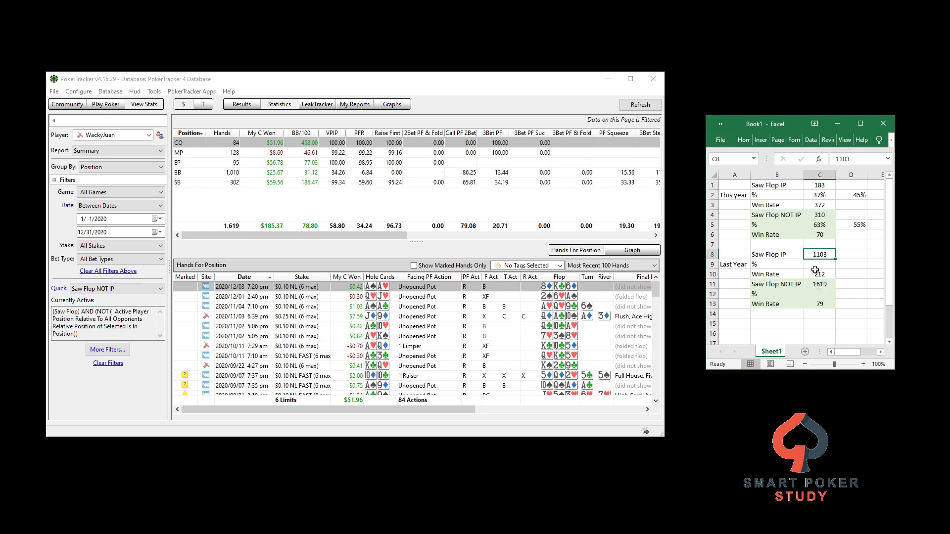
click(818, 274)
click(823, 304)
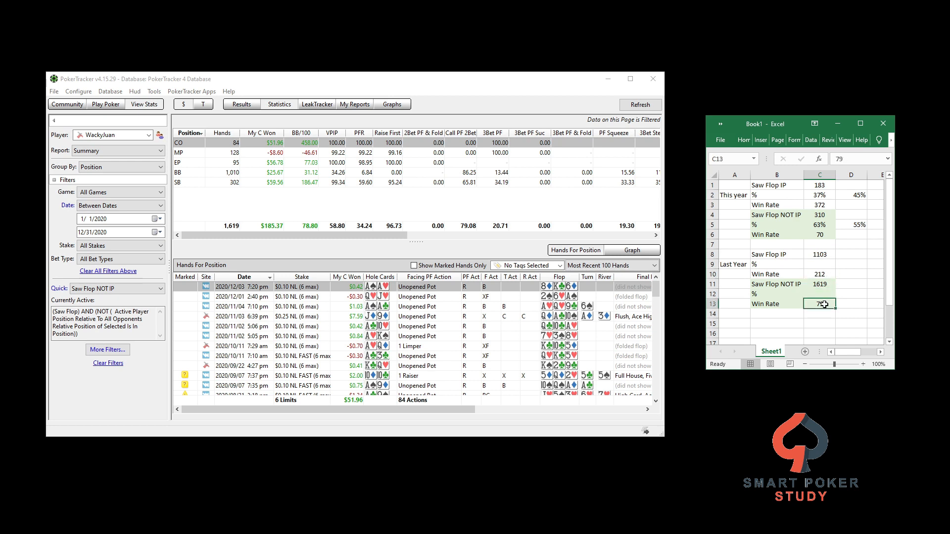
click(821, 266)
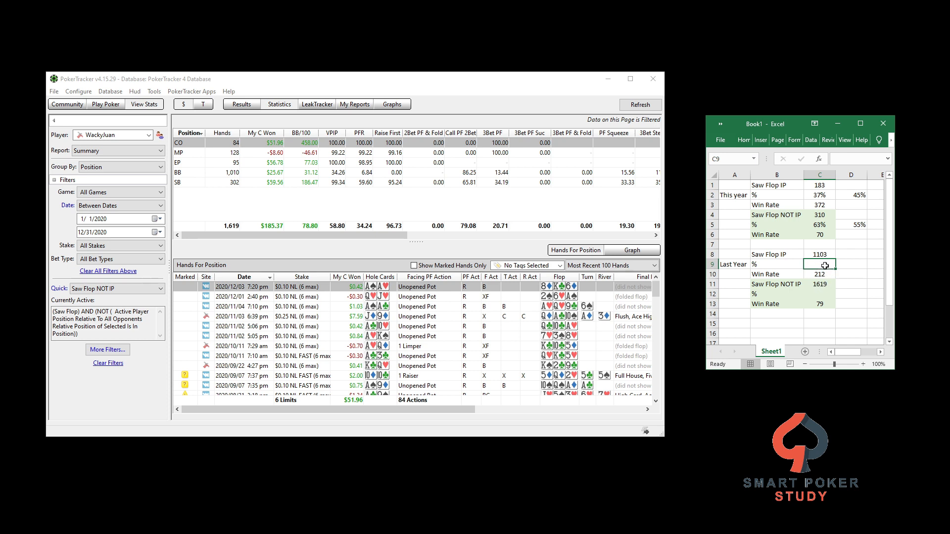
text(=1103/2722)
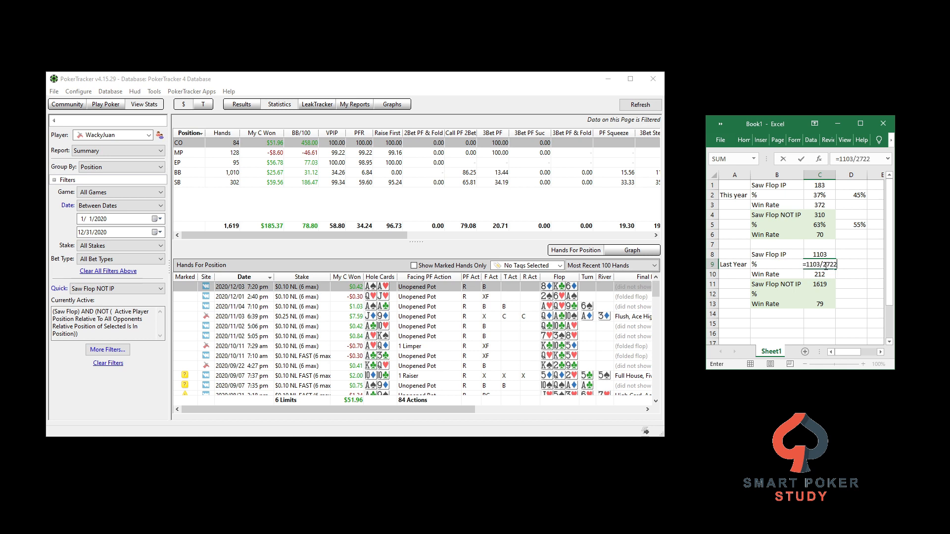
key(Return)
Step: Enter the formula =1-C9 in C12 as last year's Saw Flop NOT IP percentage, and select C9
key(Down)
key(Down)
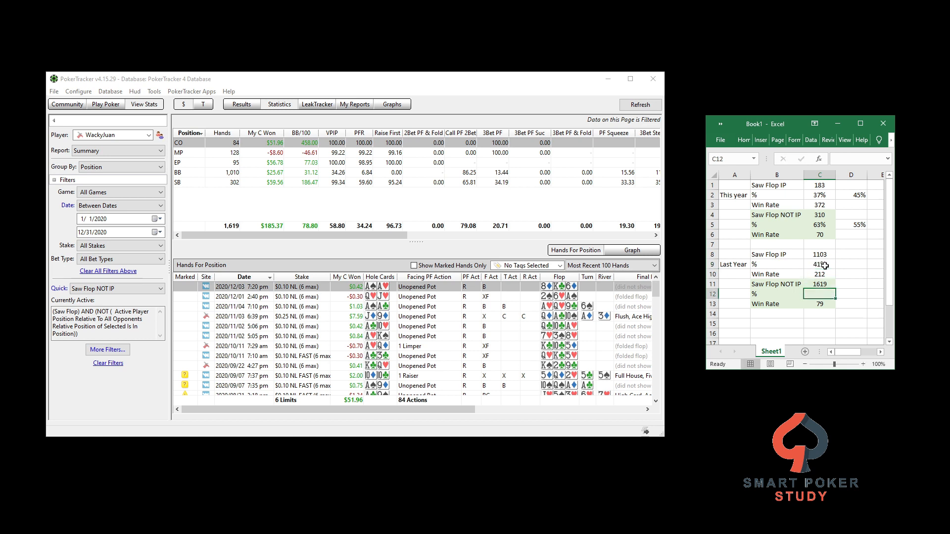
text(=1-)
key(Up)
key(Up)
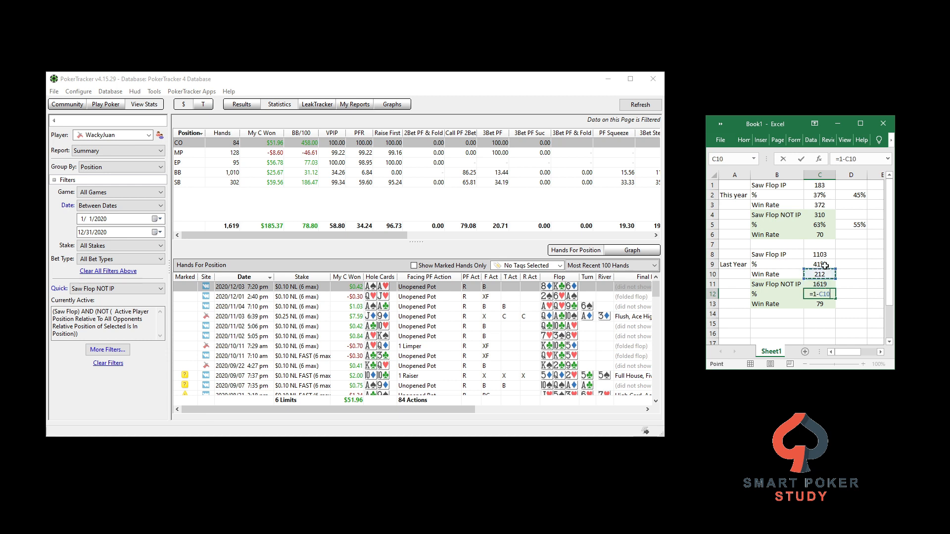
key(Up)
key(Return)
click(821, 265)
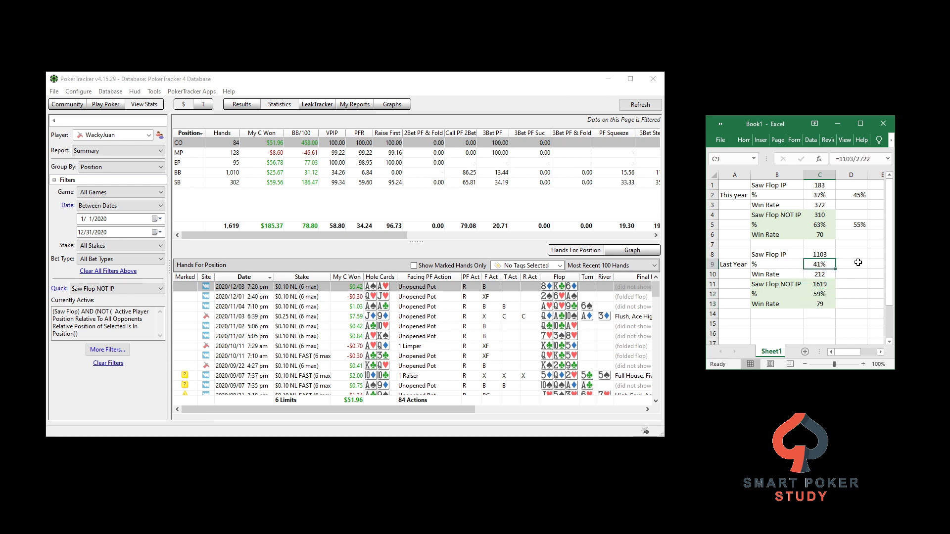